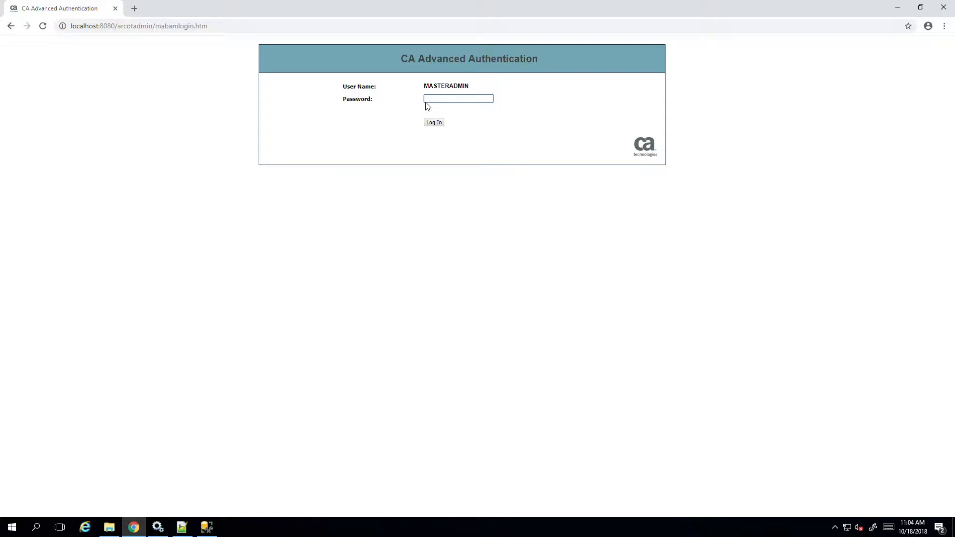
# Step: Log in with the administrator account password and open the form for creating an organization
pyautogui.click(431, 102)
pyautogui.press('Return')
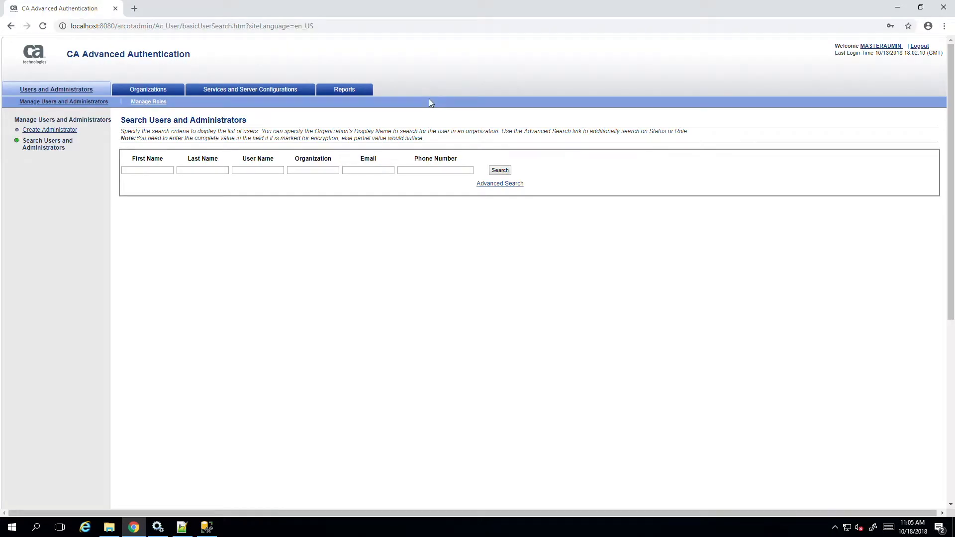
pyautogui.click(148, 90)
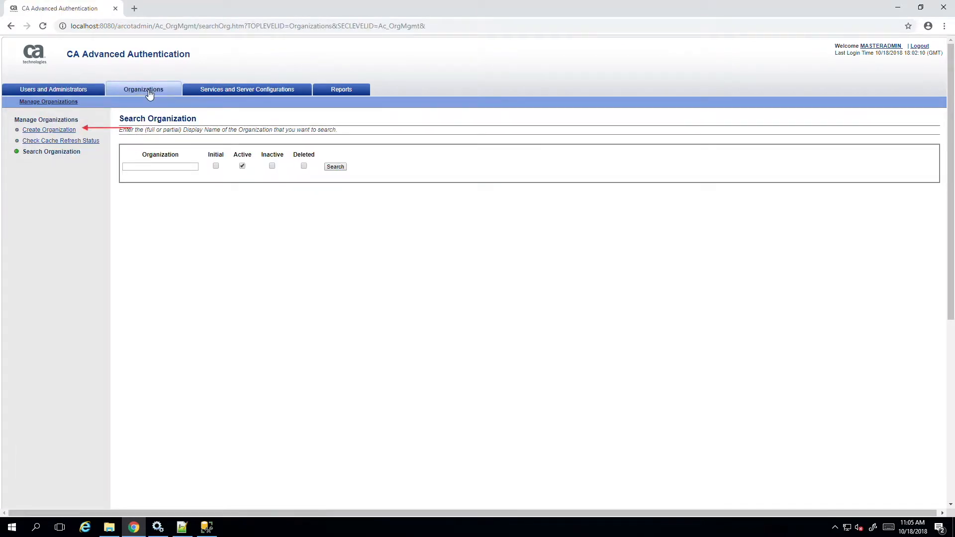
pyautogui.click(60, 130)
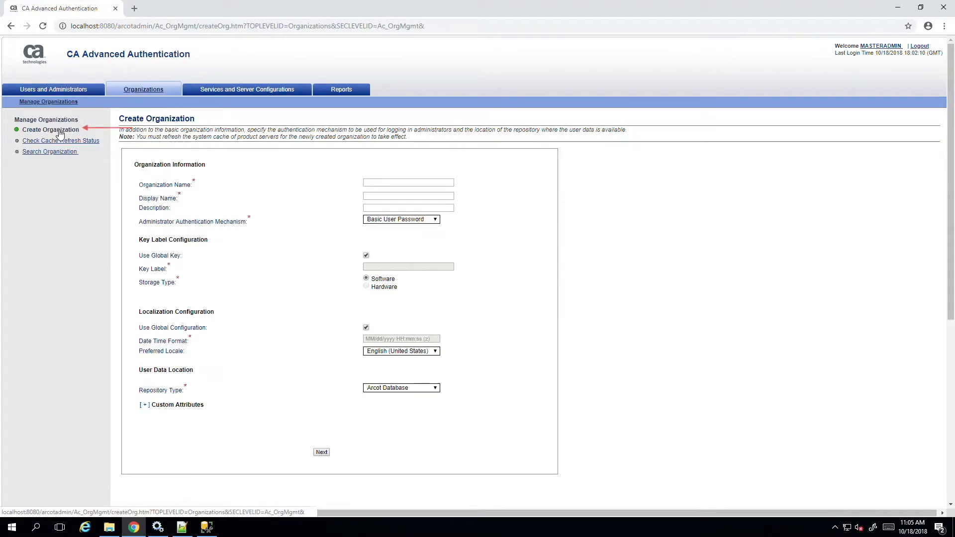
# Step: Set the organization name and display name to DemoOrg, with LDAP User Password as the administrator authentication mechanism
pyautogui.click(402, 188)
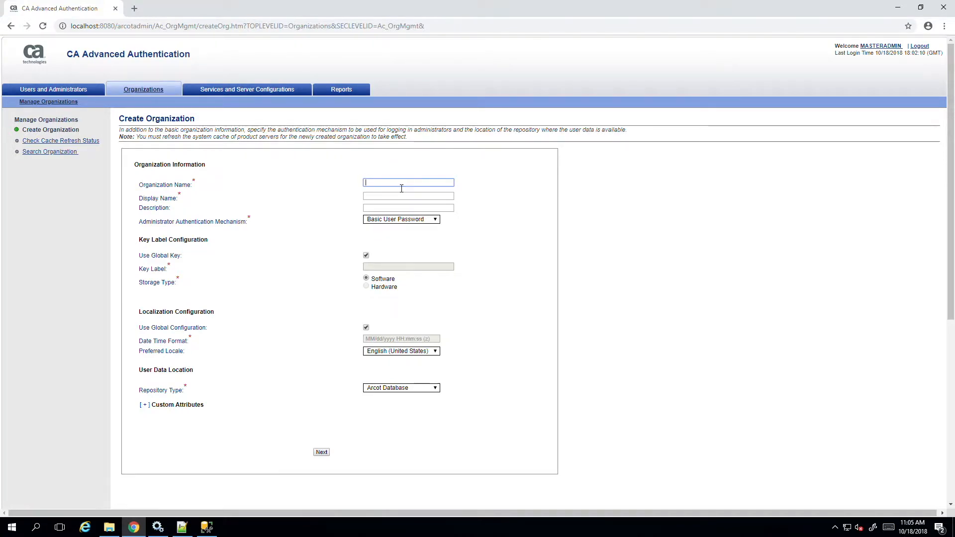
pyautogui.write('DemoOrg')
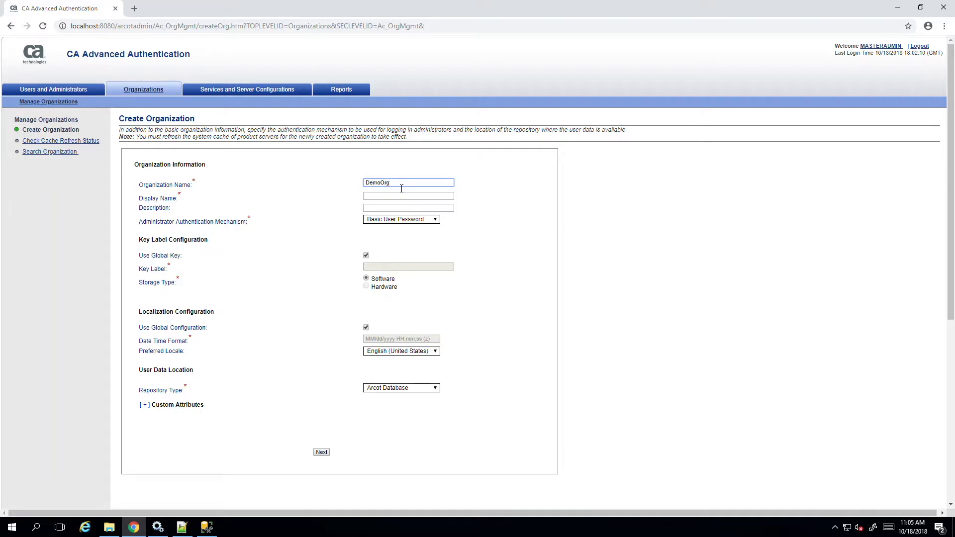
pyautogui.press('Tab')
pyautogui.write('DemoOrg')
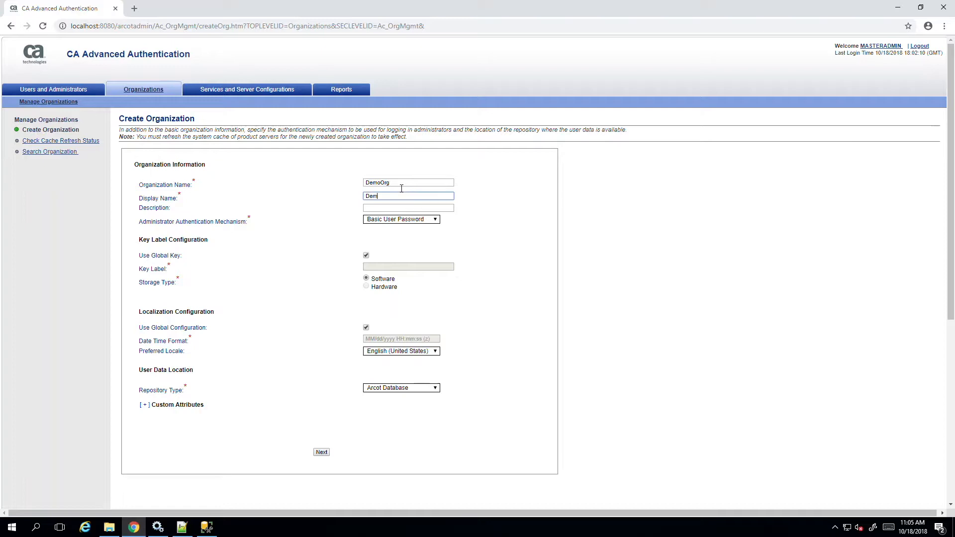
pyautogui.press('Tab')
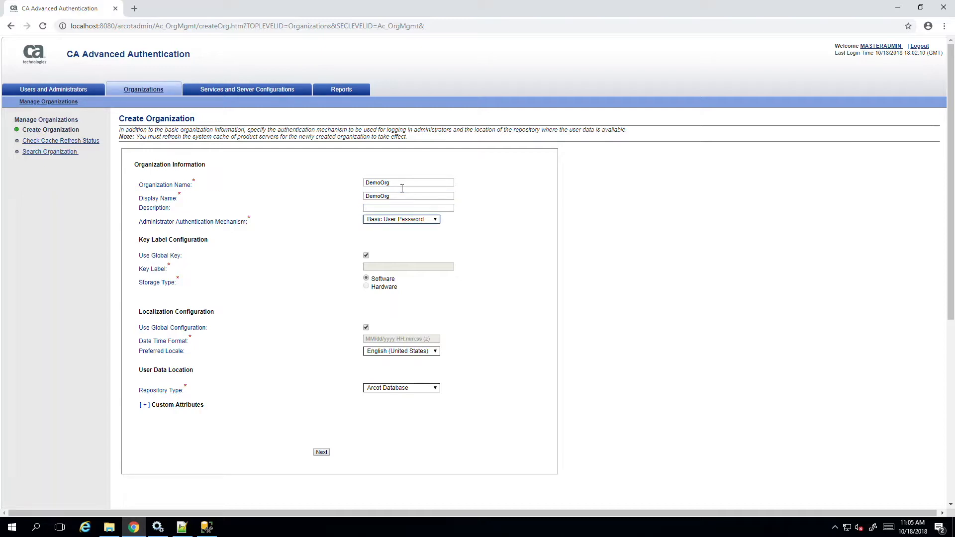
pyautogui.click(431, 221)
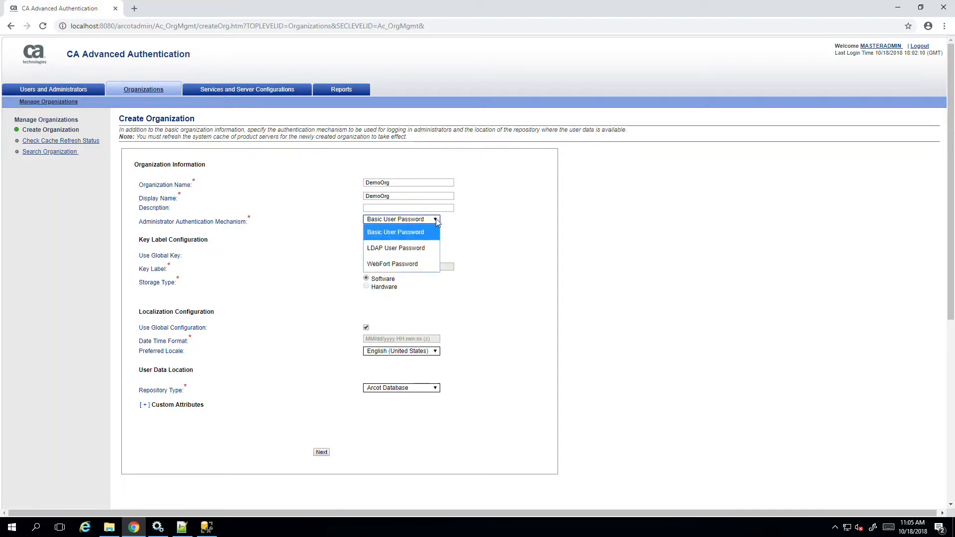
pyautogui.click(425, 248)
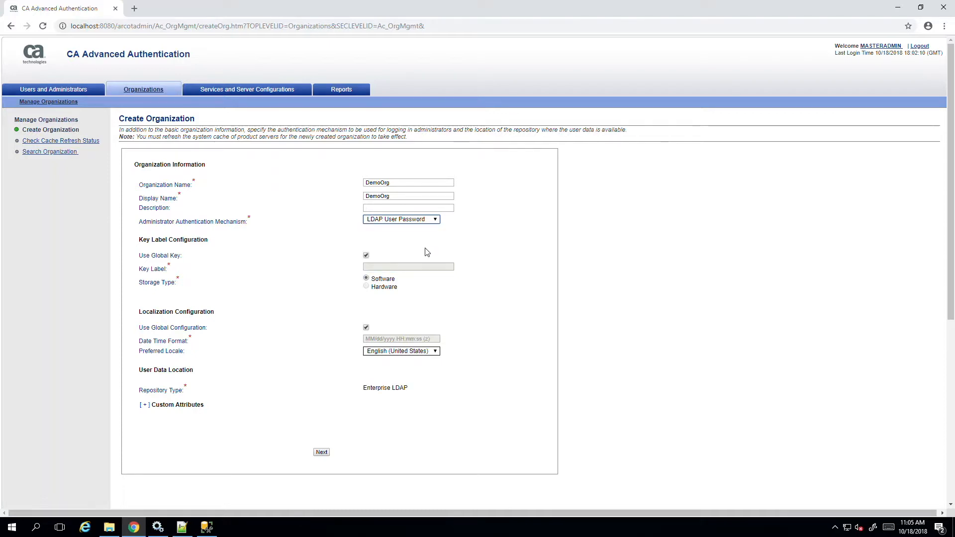
pyautogui.click(366, 256)
pyautogui.click(367, 257)
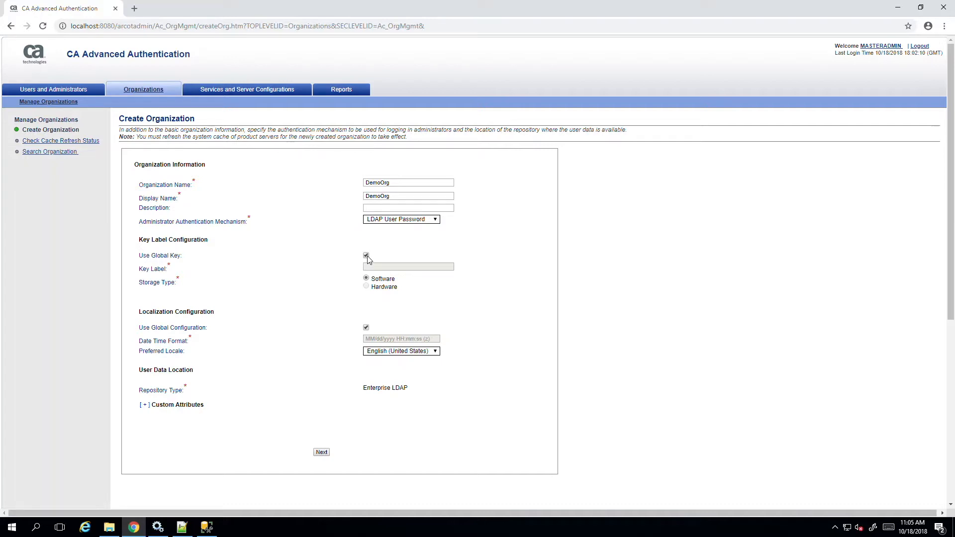
pyautogui.click(368, 330)
pyautogui.click(367, 329)
# Step: Continue to the Enterprise LDAP details and set the host name to 10.0.1.36 and the port number to 16389
pyautogui.click(320, 454)
pyautogui.click(320, 455)
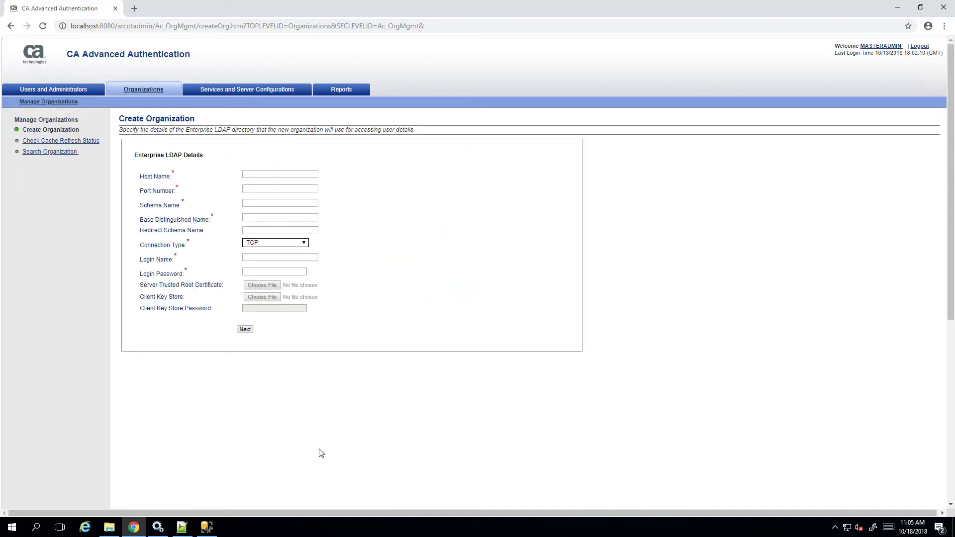
pyautogui.click(273, 179)
pyautogui.write('10.0')
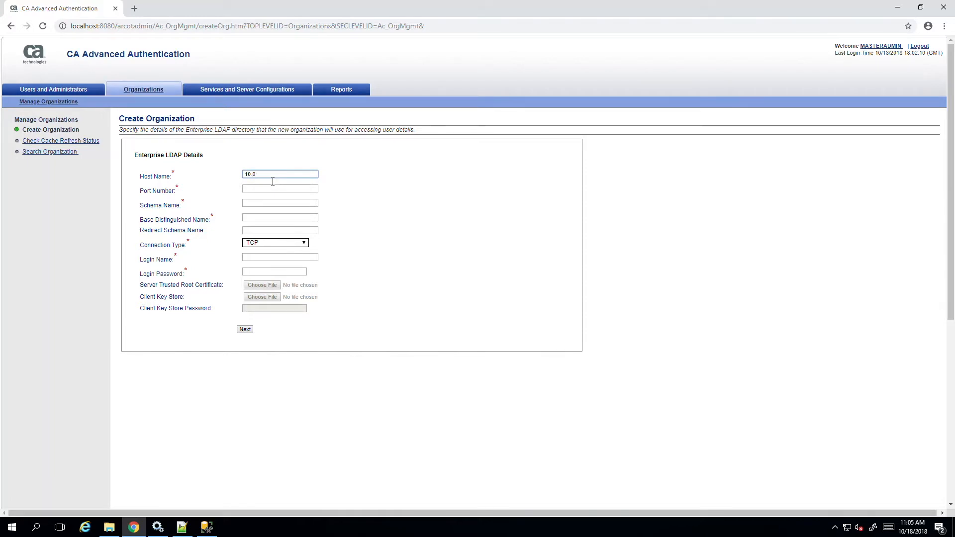
pyautogui.write('.1.36')
pyautogui.press('Tab')
pyautogui.write('16389')
pyautogui.press('Tab')
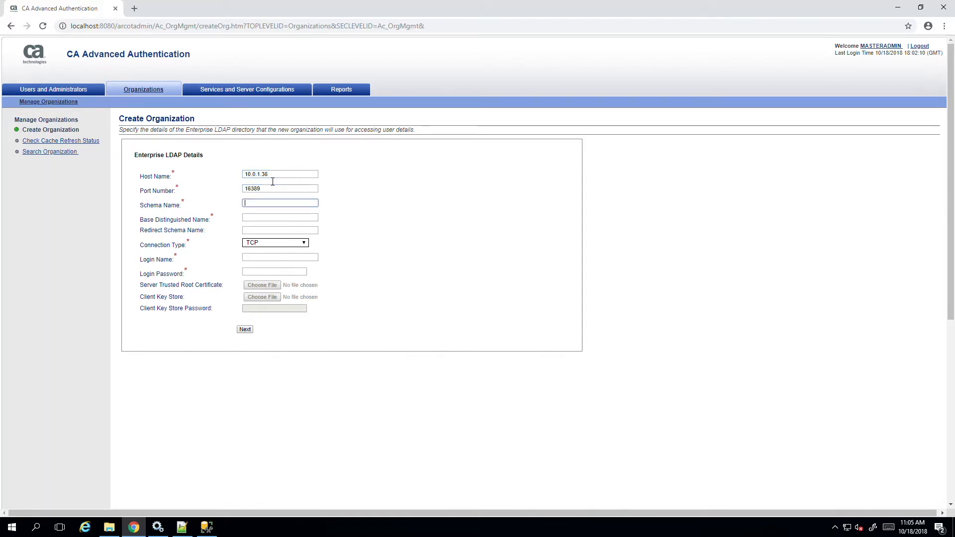
# Step: Set the LDAP schema name to inetOrgPerson and the base distinguished name to dc=UserStore
pyautogui.write('inetOrgPerson')
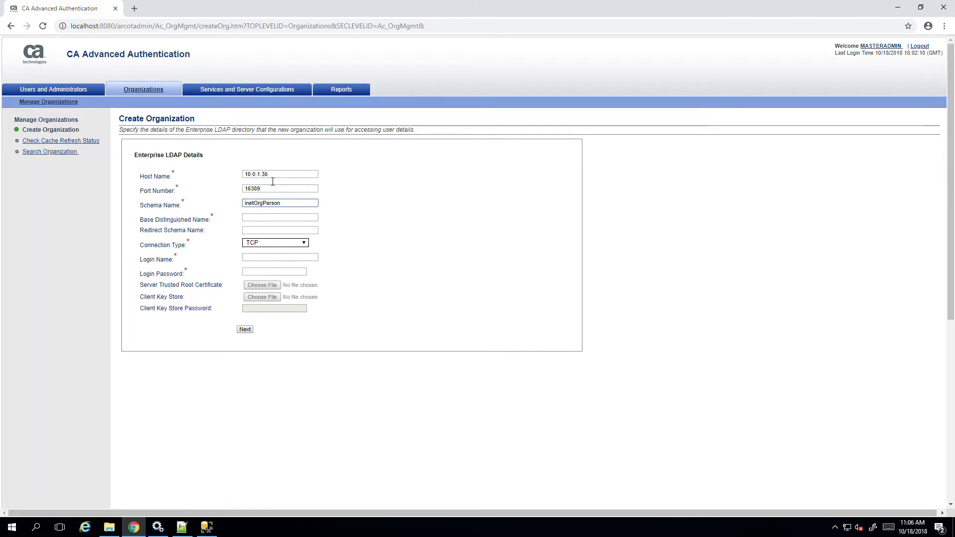
pyautogui.press('Tab')
pyautogui.write('dc=UserStore')
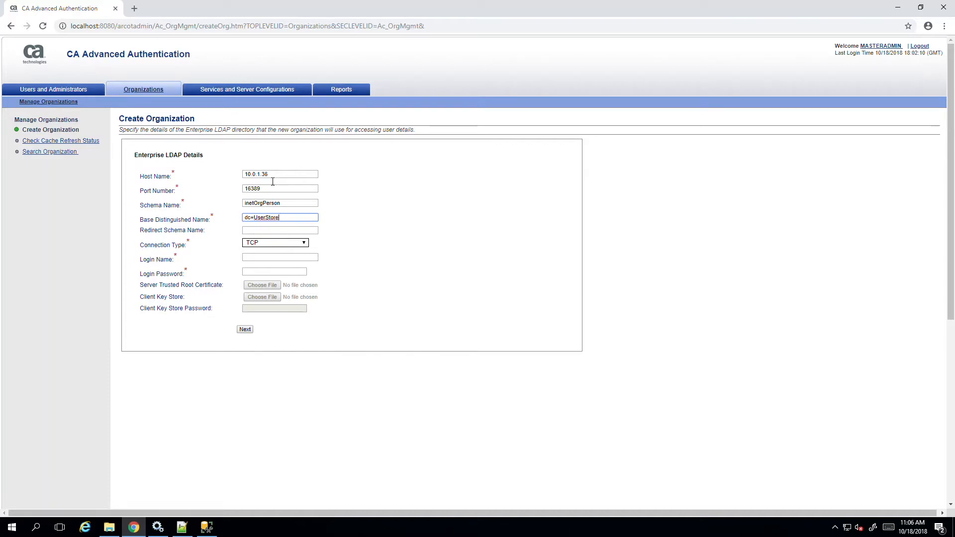
pyautogui.press('Tab')
pyautogui.press('Tab')
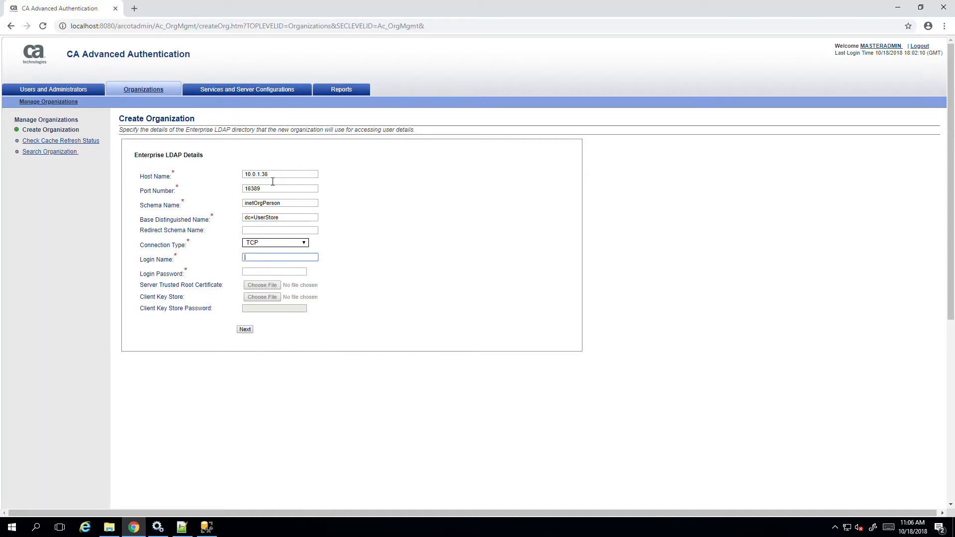
# Step: Enter the LDAP login name cn=sa-directory,dc=UserStore and the login password, and submit the LDAP details
pyautogui.write('cn=sa-directory')
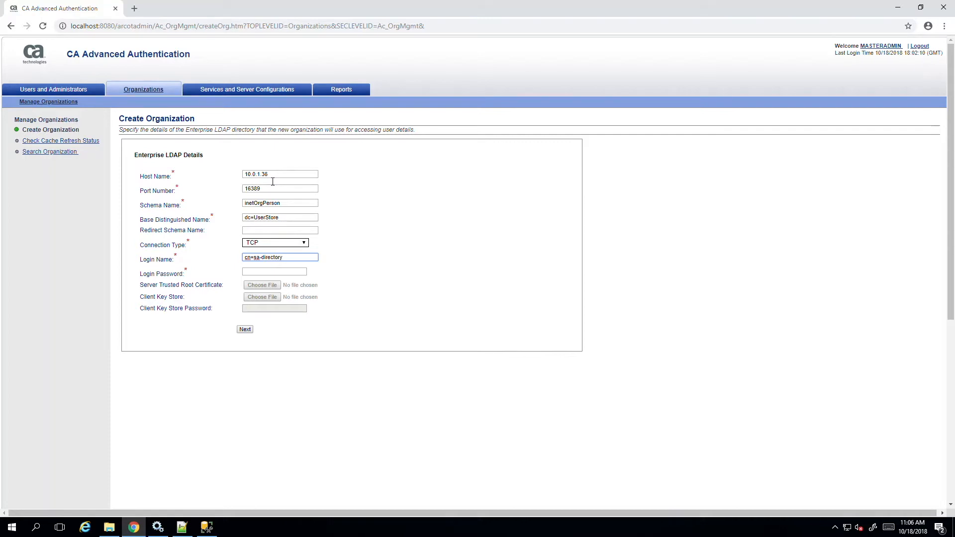
pyautogui.write(',dc=usserStore')
pyautogui.press('Tab')
pyautogui.write('***********')
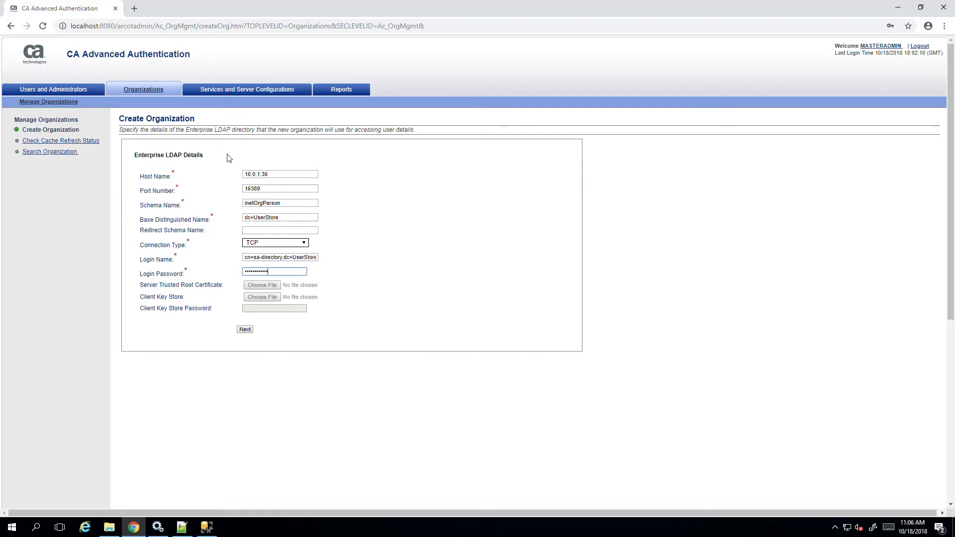
pyautogui.click(245, 331)
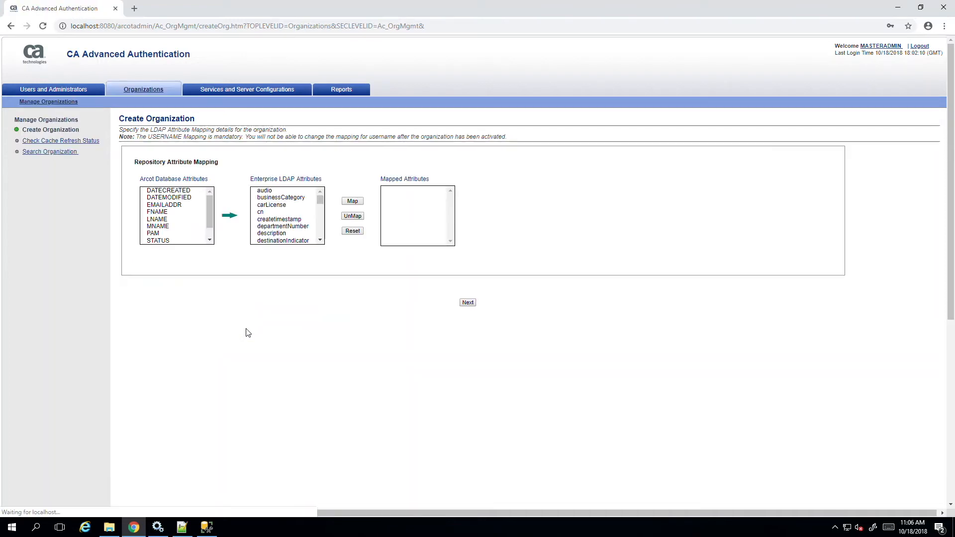
# Step: Map the Arcot database attribute USERNAME to the LDAP attribute cn and accept the attribute mapping
pyautogui.scroll(-1, 183, 214)
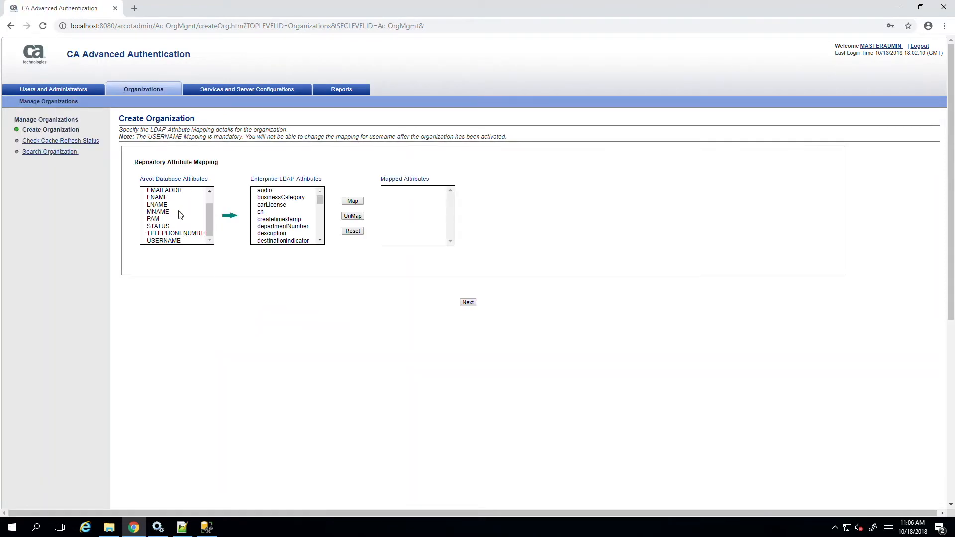
pyautogui.click(163, 242)
pyautogui.click(261, 213)
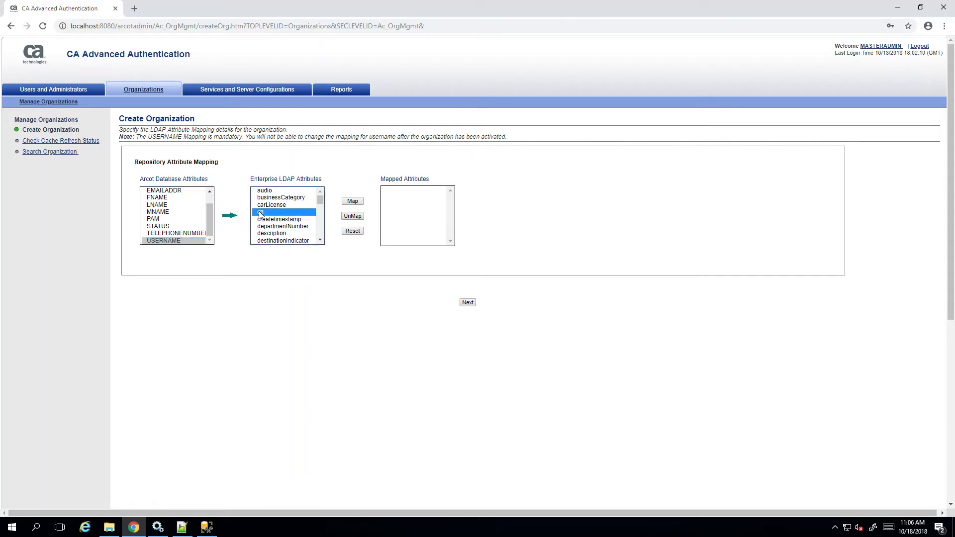
pyautogui.click(356, 202)
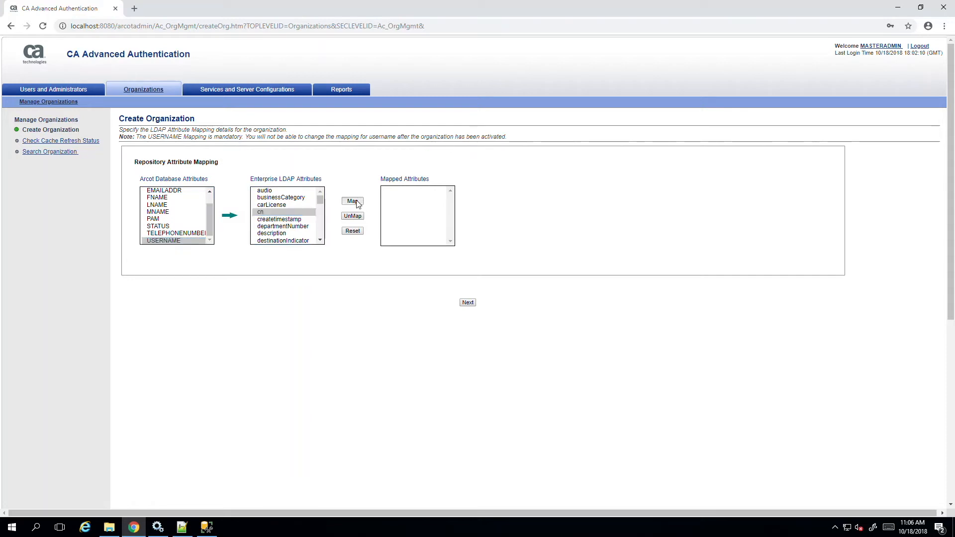
pyautogui.click(468, 301)
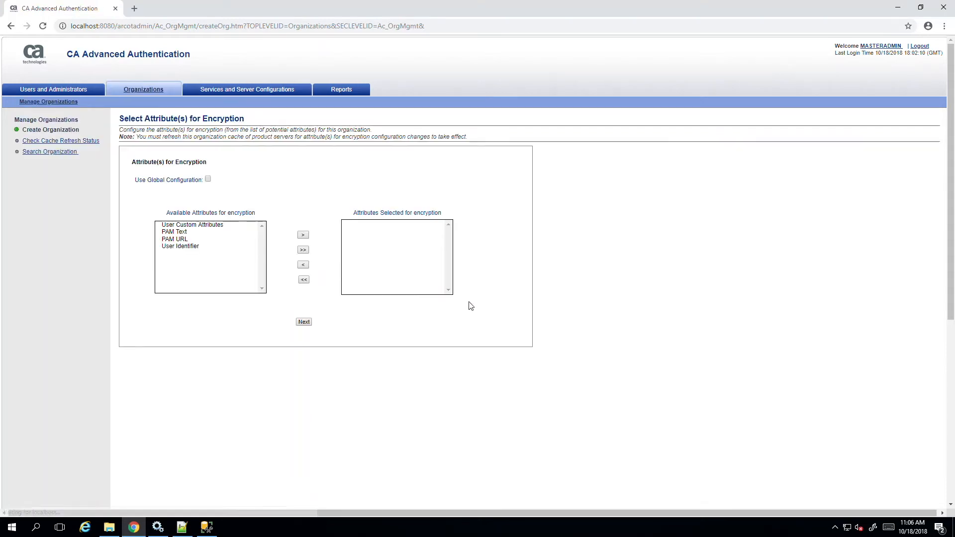
# Step: Use the global configuration for attribute encryption and activate the new organization
pyautogui.click(208, 179)
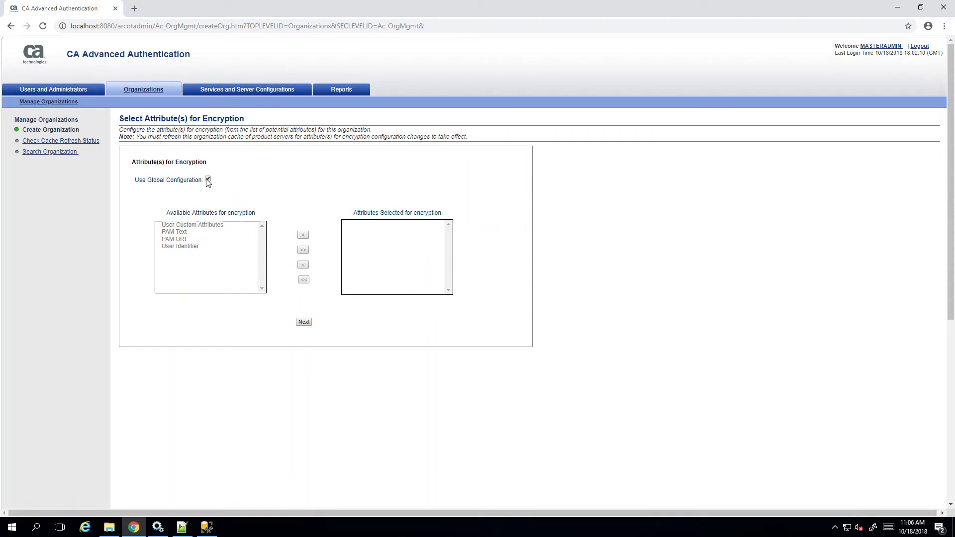
pyautogui.click(305, 323)
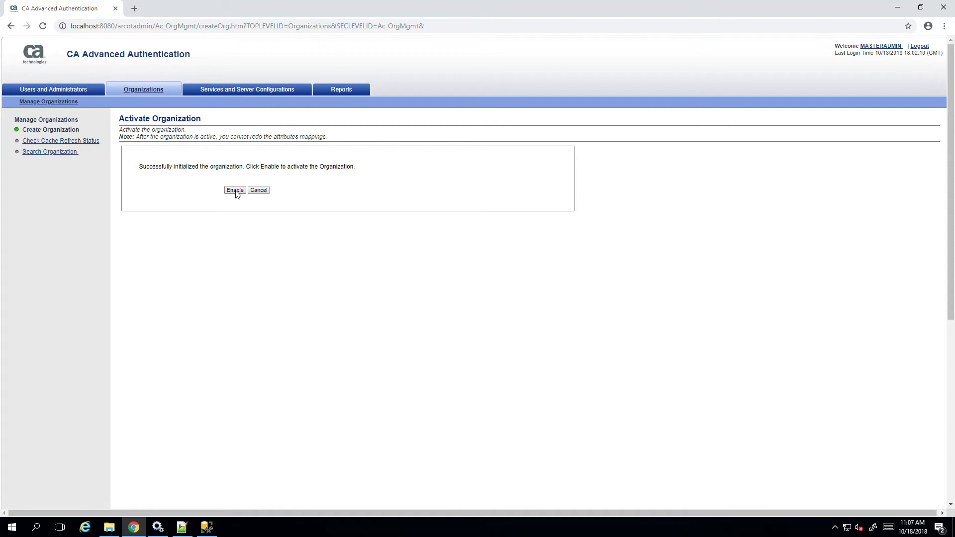
pyautogui.click(235, 191)
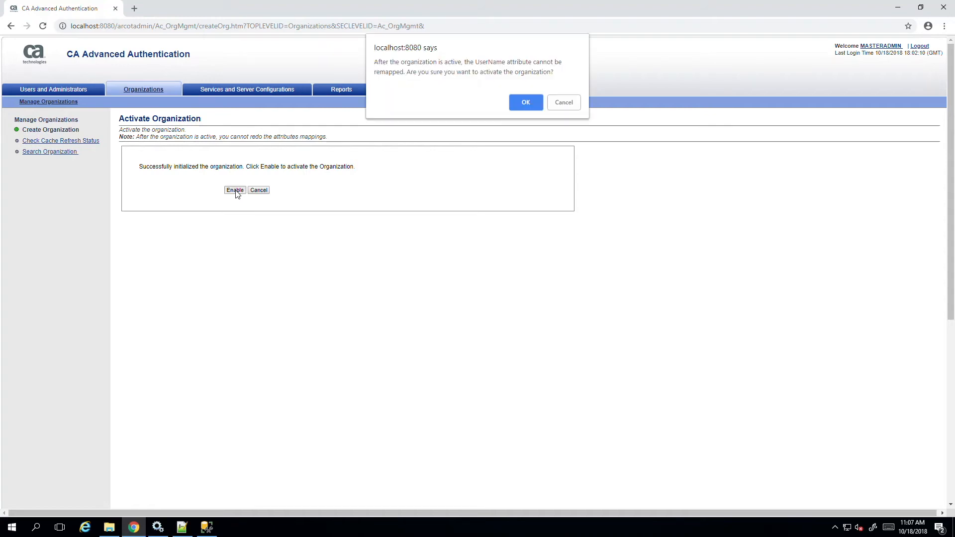
pyautogui.click(521, 102)
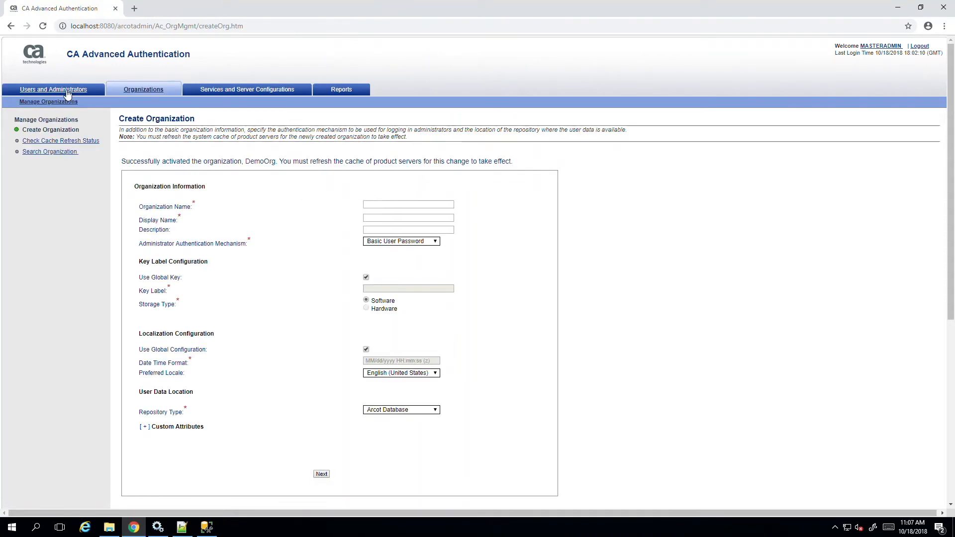
# Step: Search for all active organizations
pyautogui.click(49, 152)
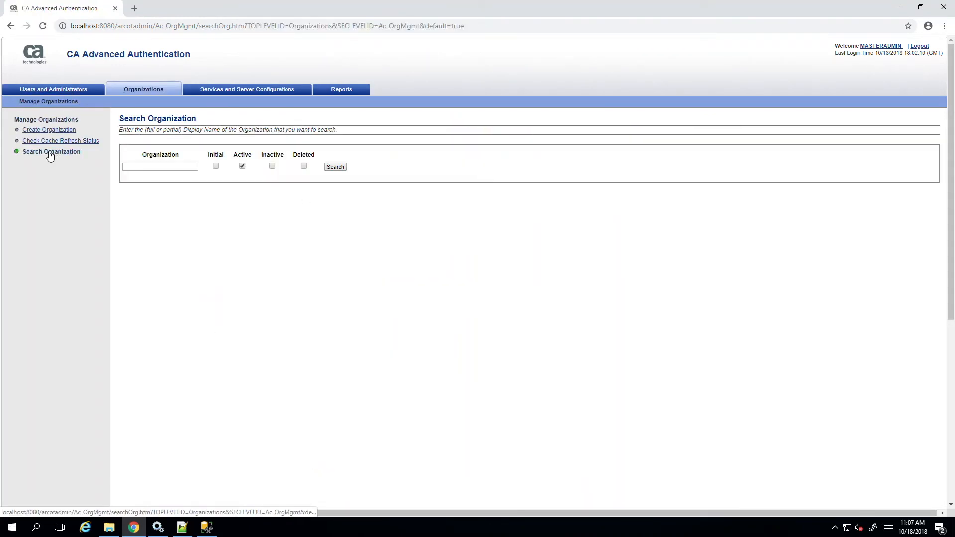
pyautogui.click(335, 174)
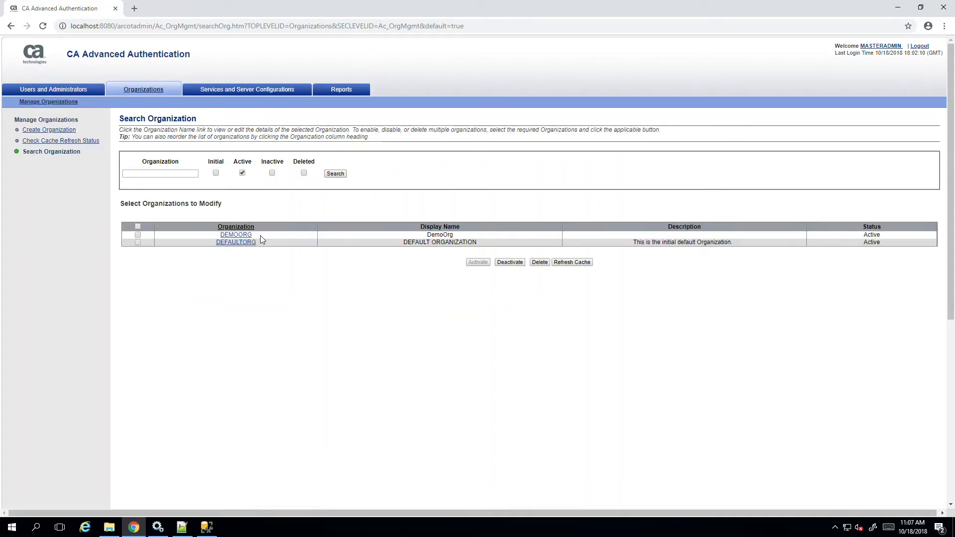